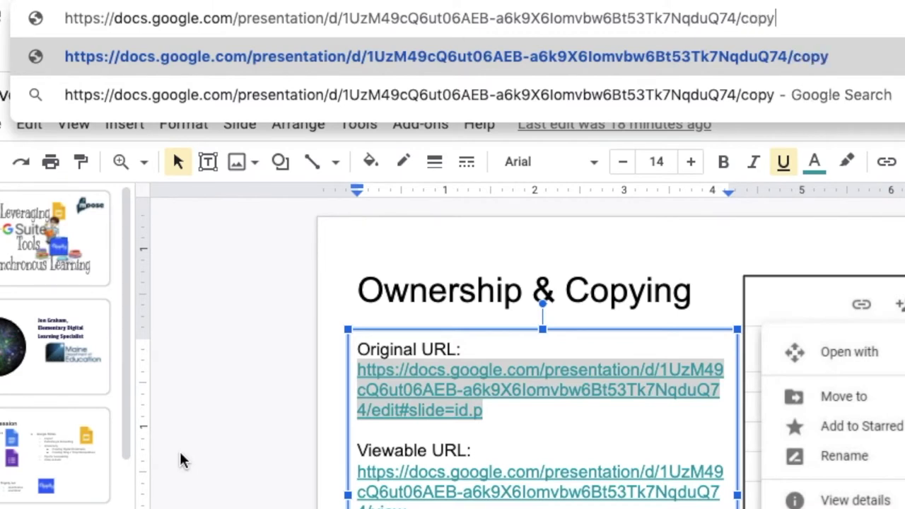
Step: Load the presentation's web address with its ending changed to /copy
{"action": "key", "text": "Return"}
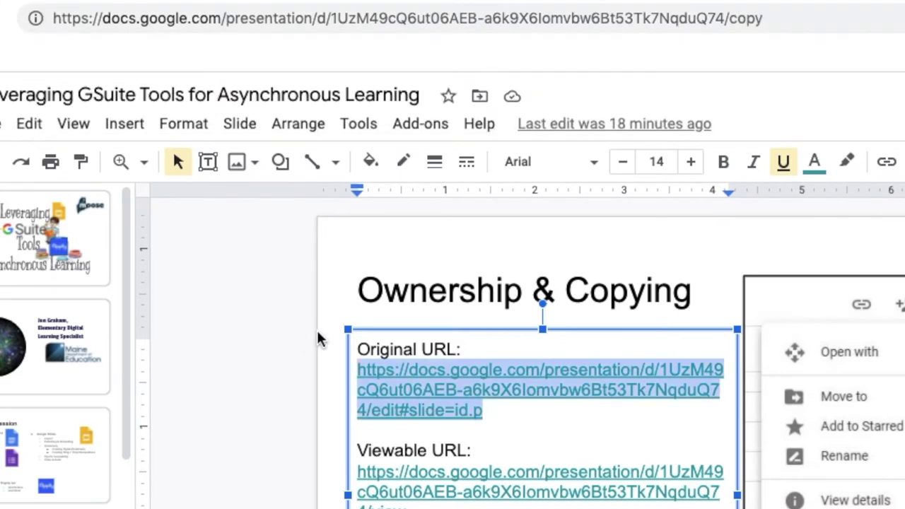
{"action": "left_click", "coordinate": [772, 19]}
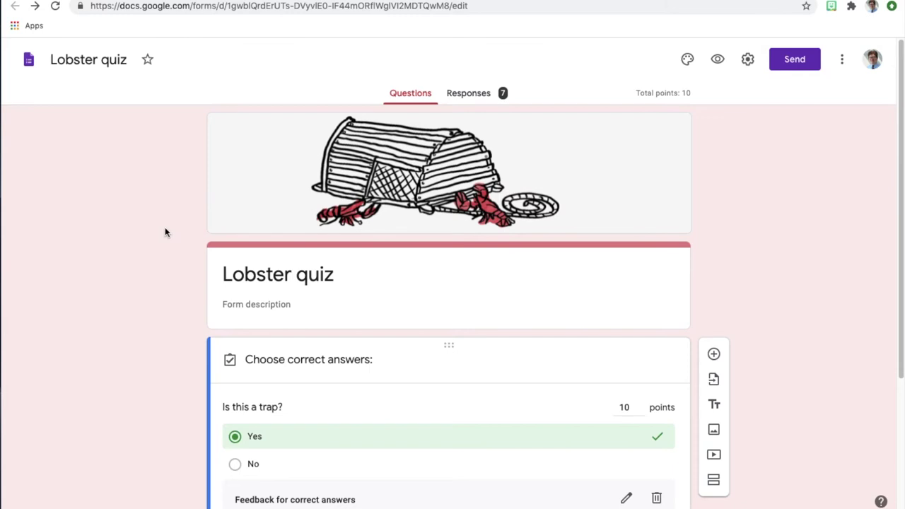
Step: Review the incorrect-answer feedback of the question "Is this a trap?" in the Lobster quiz form and leave it without editing
{"action": "left_click_drag", "start_coordinate": [902, 233], "coordinate": [896, 319]}
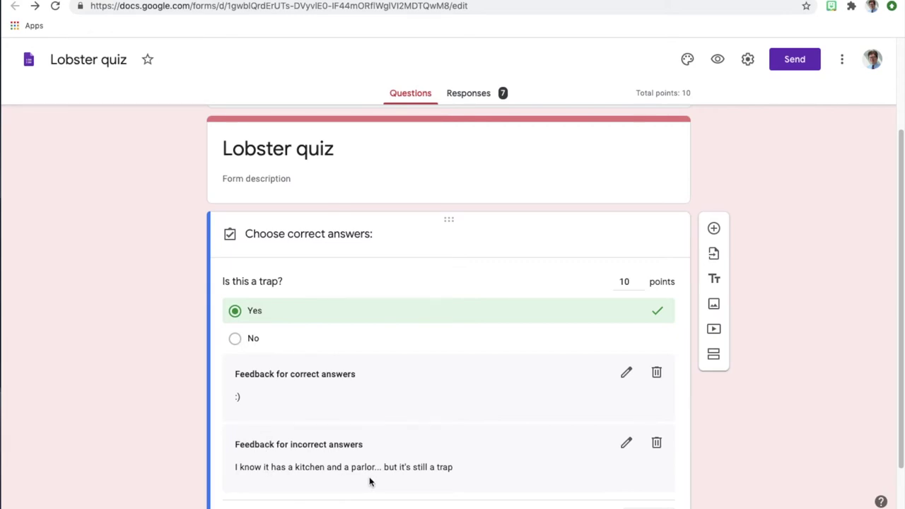
{"action": "left_click", "coordinate": [626, 442]}
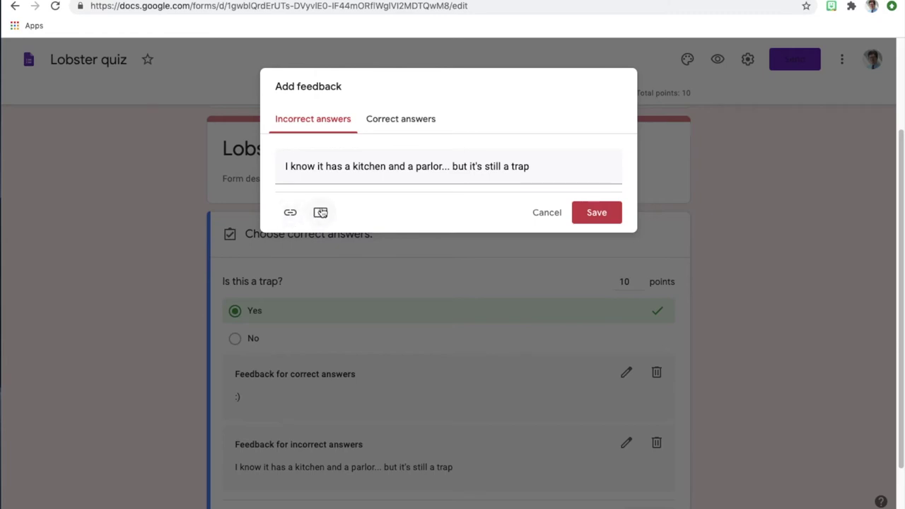
{"action": "left_click", "coordinate": [547, 213]}
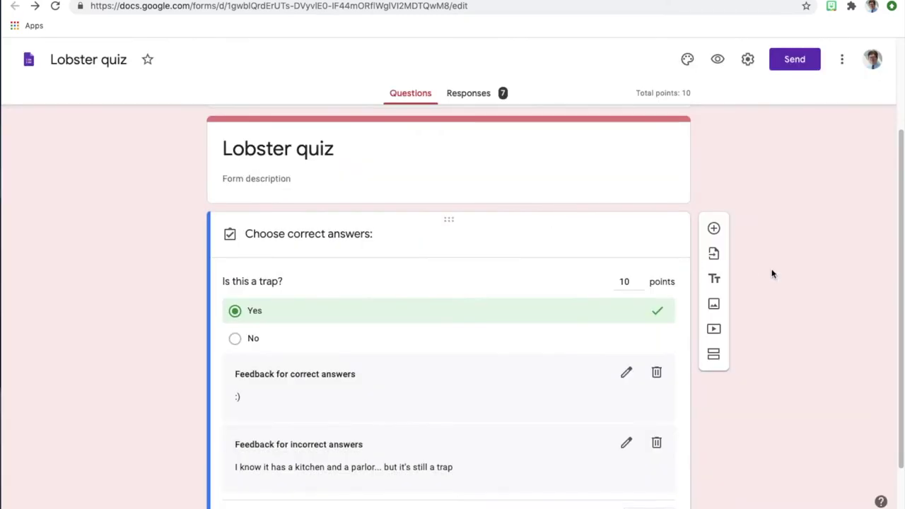
Step: Review the quiz options for grade release and respondent visibility, save the settings, and preview the Lobster quiz form
{"action": "left_click", "coordinate": [749, 62]}
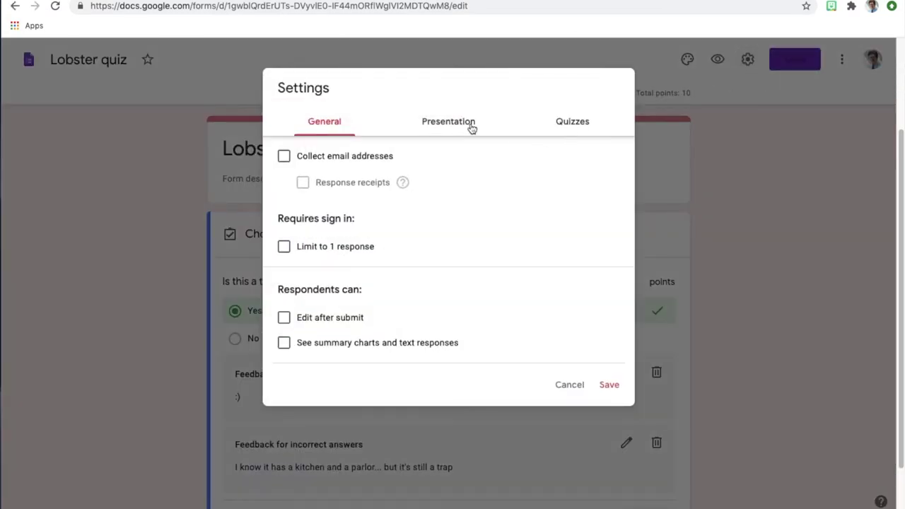
{"action": "left_click", "coordinate": [574, 124]}
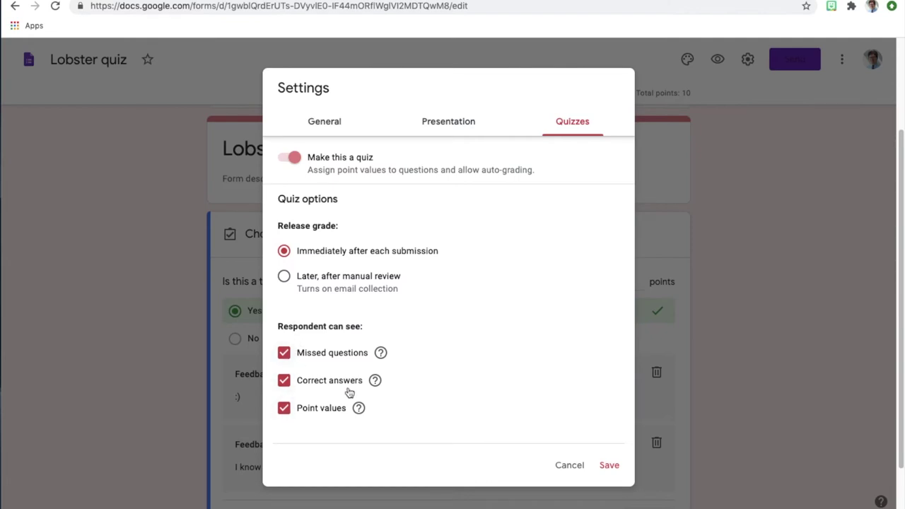
{"action": "left_click", "coordinate": [610, 468]}
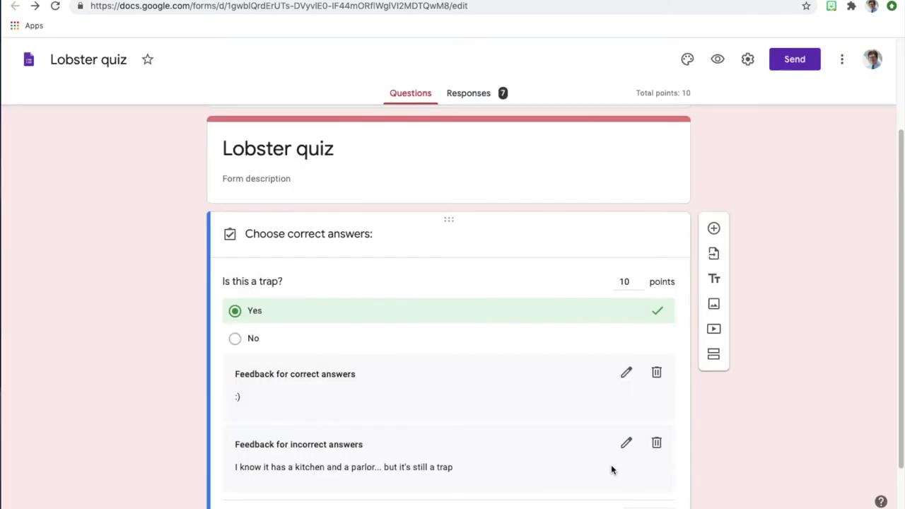
{"action": "left_click_drag", "start_coordinate": [897, 237], "coordinate": [897, 260]}
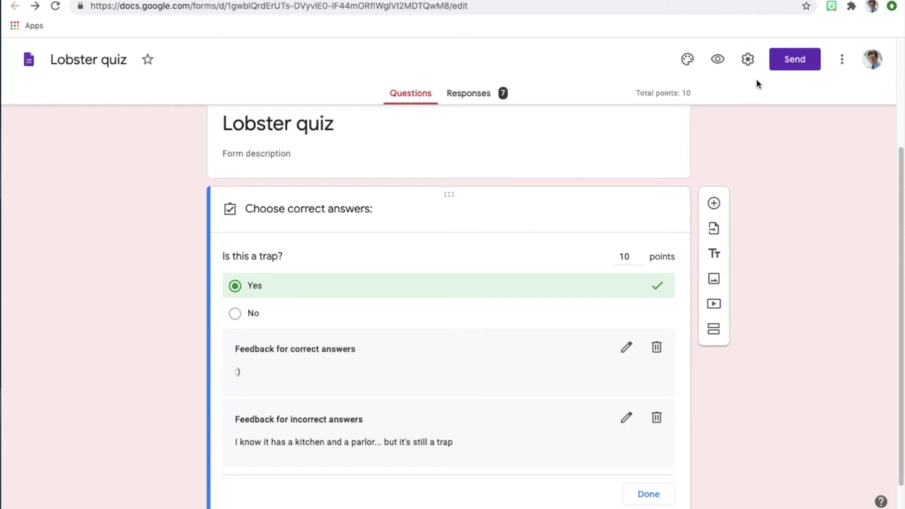
{"action": "left_click", "coordinate": [717, 61]}
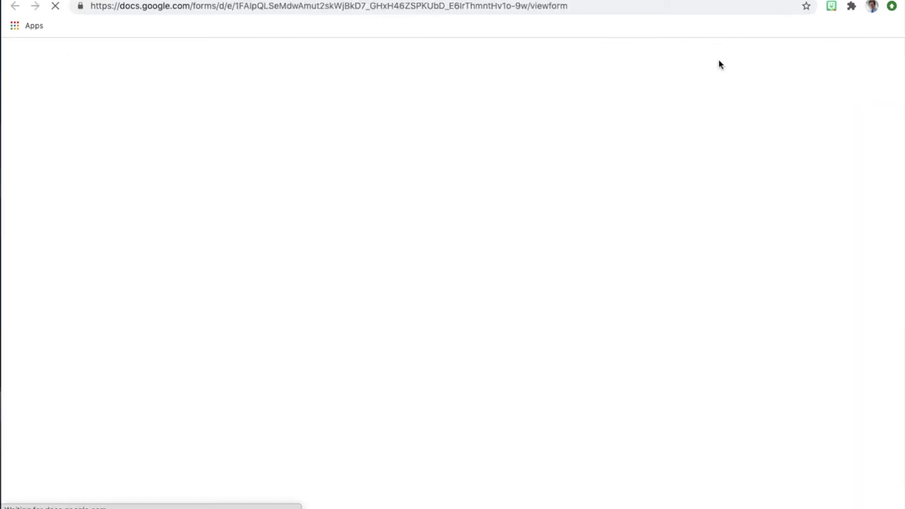
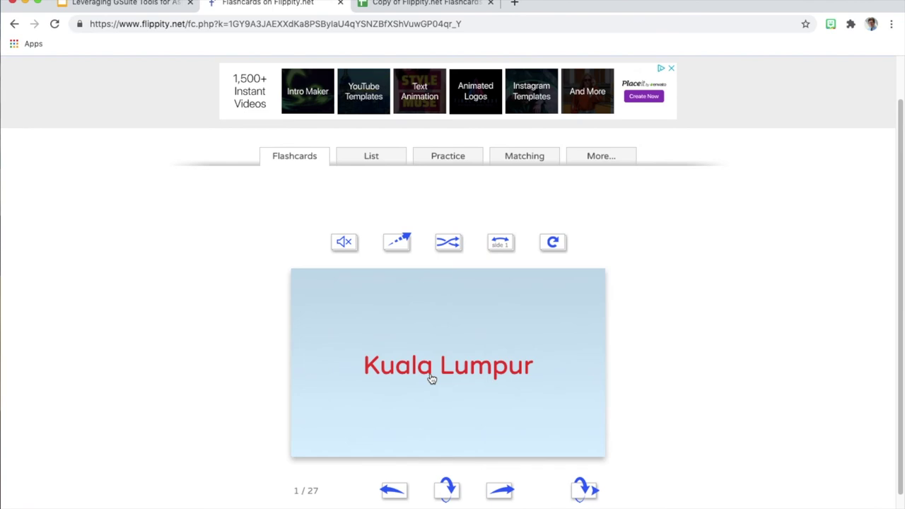
Step: In the Flippity Flashcards demo, go through the first two cards and toggle the card audio on and off
{"action": "left_click", "coordinate": [431, 379]}
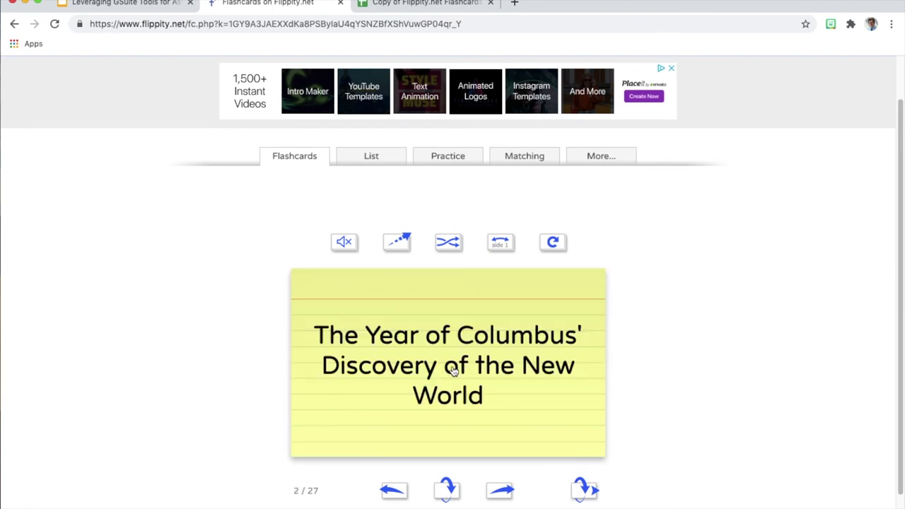
{"action": "left_click", "coordinate": [345, 245]}
{"action": "left_click", "coordinate": [345, 245]}
{"action": "left_click", "coordinate": [588, 494]}
{"action": "left_click", "coordinate": [587, 494]}
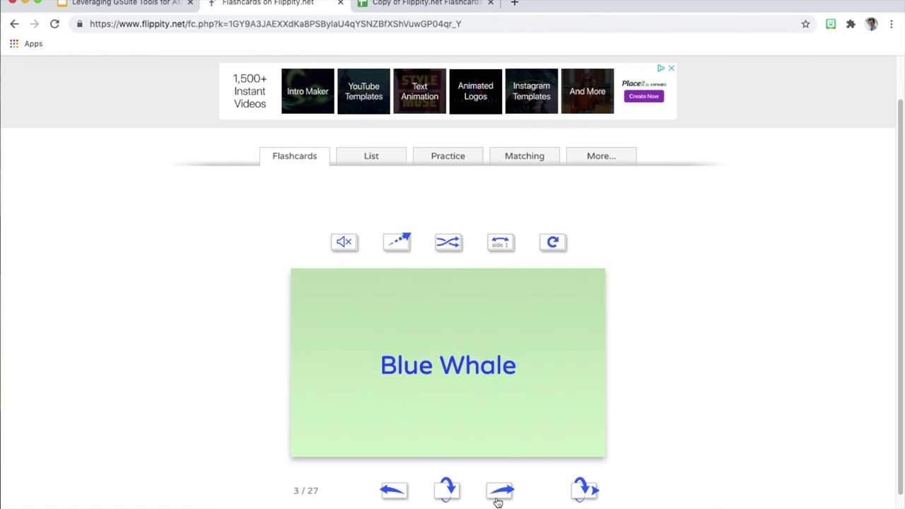
Step: Flip the third flashcard back and forth to compare its two sides
{"action": "left_click", "coordinate": [446, 488]}
{"action": "left_click", "coordinate": [446, 487]}
{"action": "left_click", "coordinate": [446, 488]}
{"action": "left_click", "coordinate": [446, 488]}
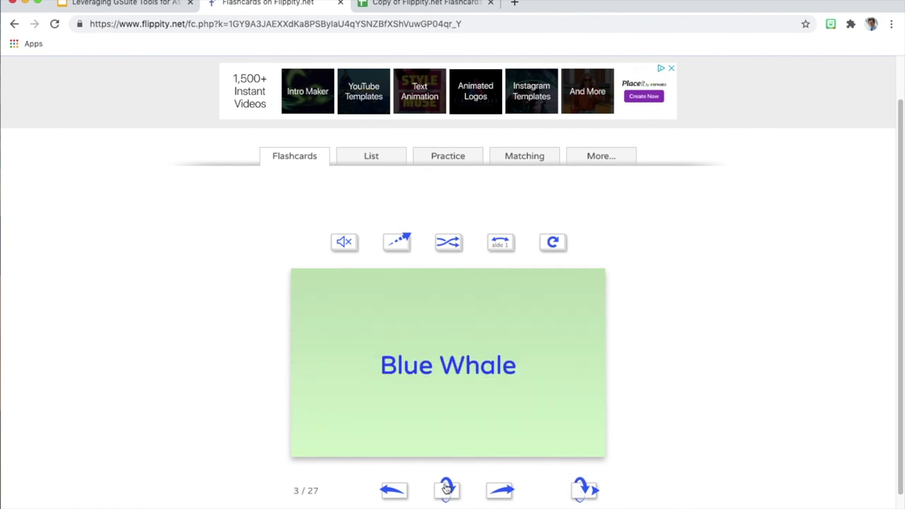
Step: Set the flashcards to start on side 2 and advance to the fifth card
{"action": "left_click", "coordinate": [499, 243]}
{"action": "left_click", "coordinate": [509, 492]}
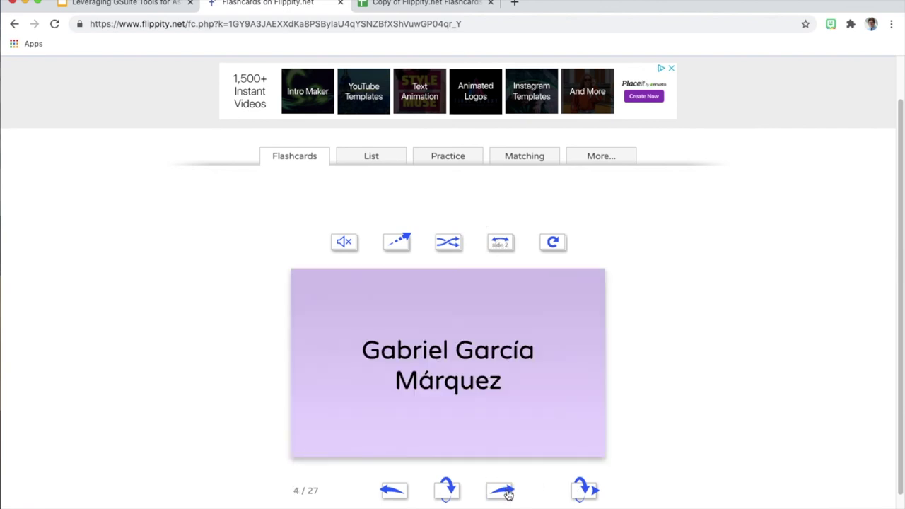
{"action": "left_click", "coordinate": [517, 357]}
{"action": "left_click", "coordinate": [518, 357]}
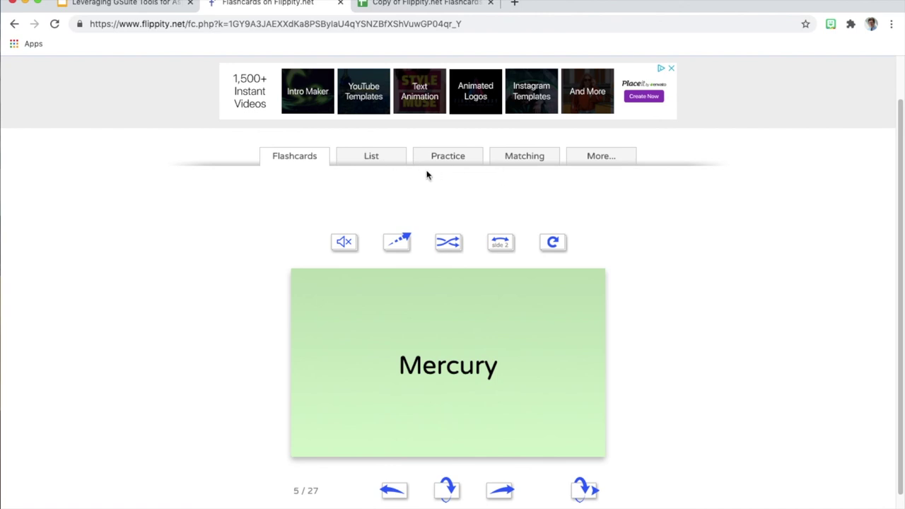
Step: View all flashcards as a list and examine the Side 1 terms with their Side 2 answers
{"action": "left_click", "coordinate": [370, 156]}
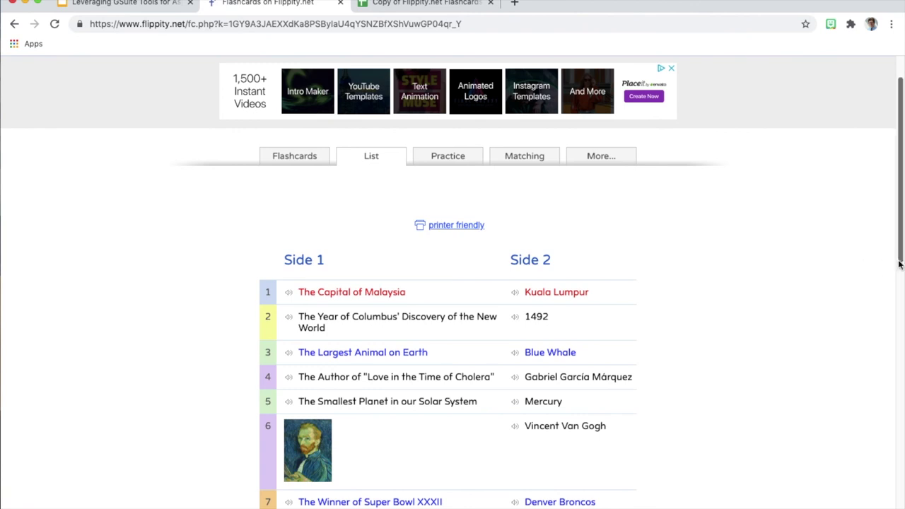
{"action": "left_click_drag", "start_coordinate": [898, 253], "coordinate": [895, 264]}
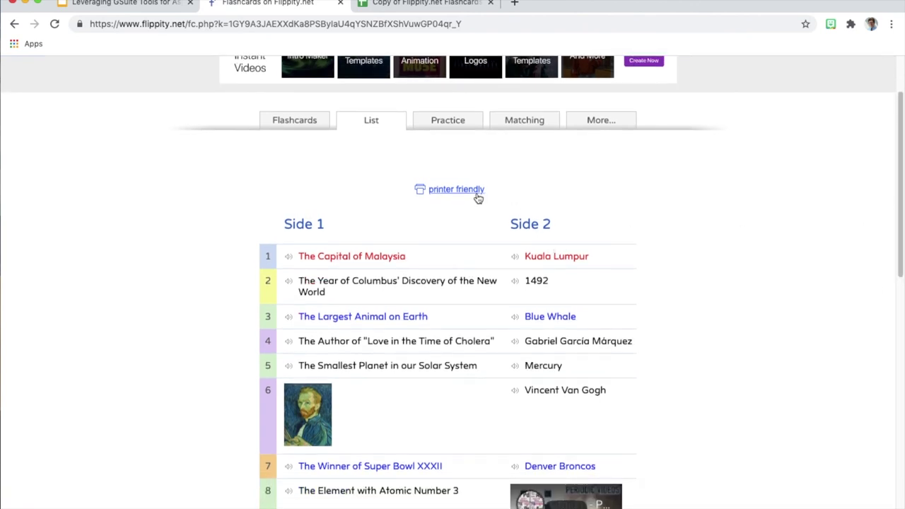
{"action": "mouse_move", "coordinate": [896, 265]}
{"action": "left_mouse_down"}
{"action": "mouse_move", "coordinate": [898, 503]}
{"action": "mouse_move", "coordinate": [895, 276]}
{"action": "left_mouse_up"}
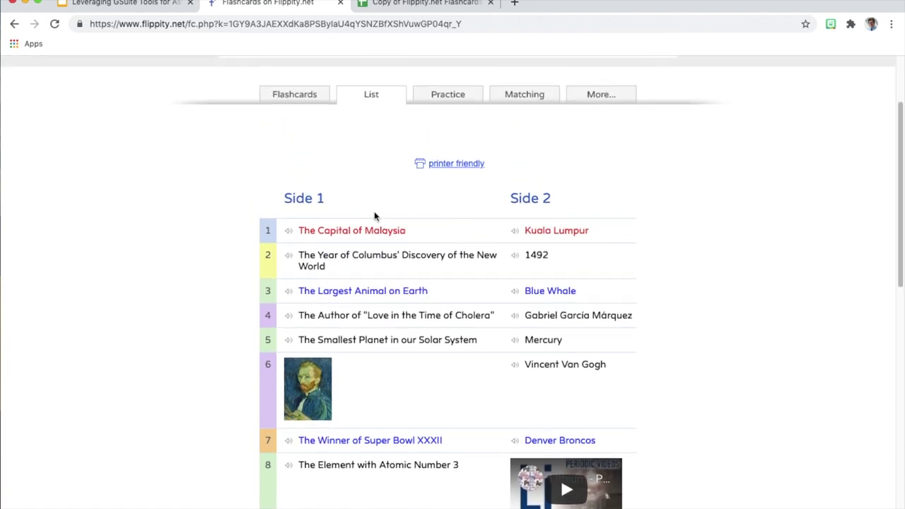
Step: In the practice activity, submit the Capital of Malaysia question blank and answer the Columbus question with 1492
{"action": "left_click", "coordinate": [446, 96]}
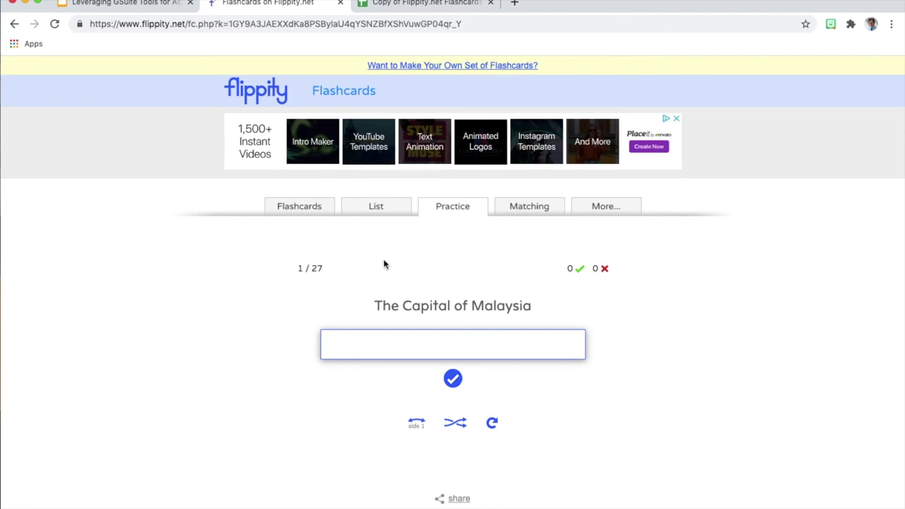
{"action": "left_click", "coordinate": [385, 348]}
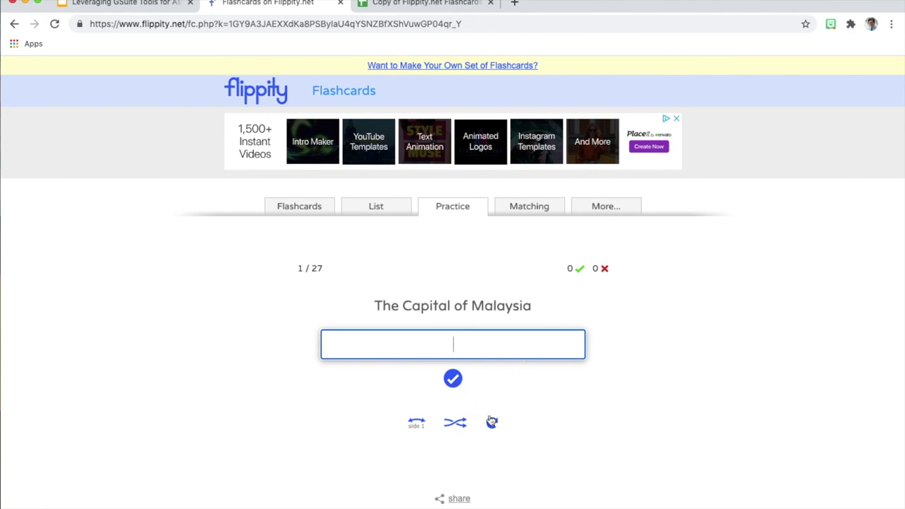
{"action": "left_click", "coordinate": [452, 380]}
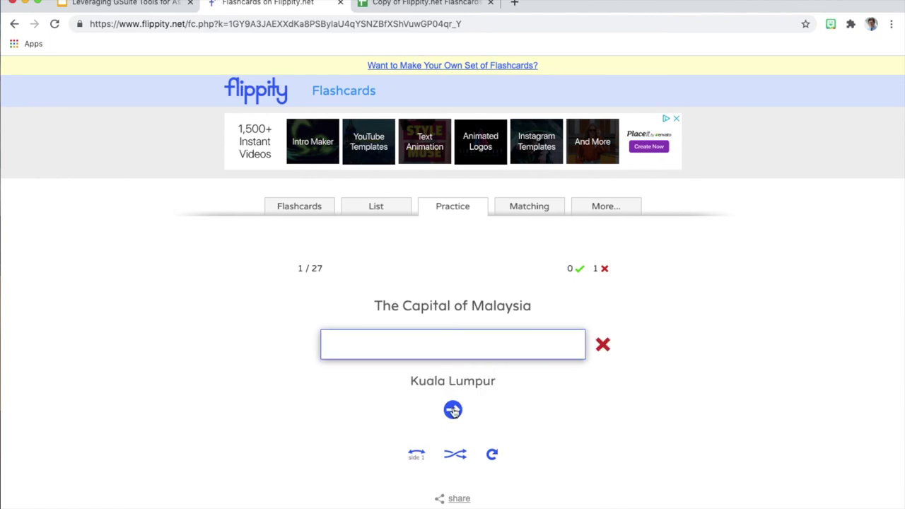
{"action": "left_click", "coordinate": [453, 411]}
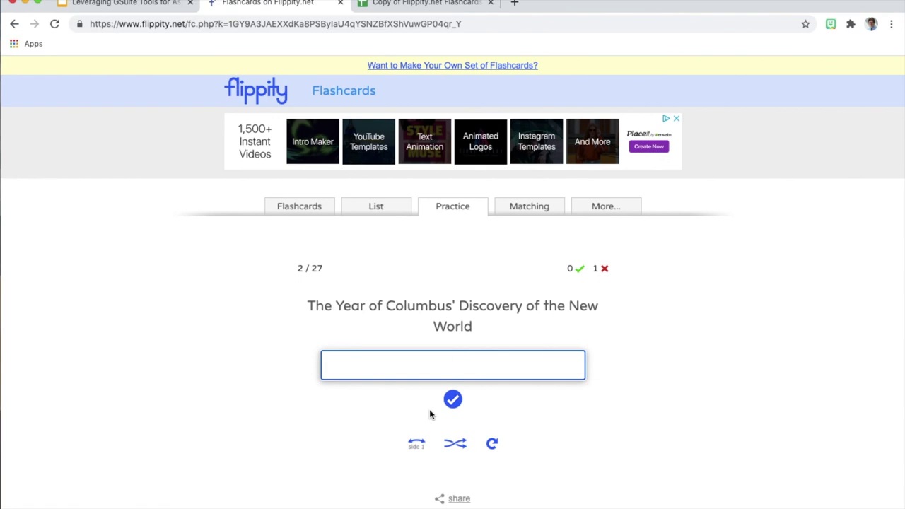
{"action": "type", "text": "1492"}
{"action": "left_click", "coordinate": [456, 400]}
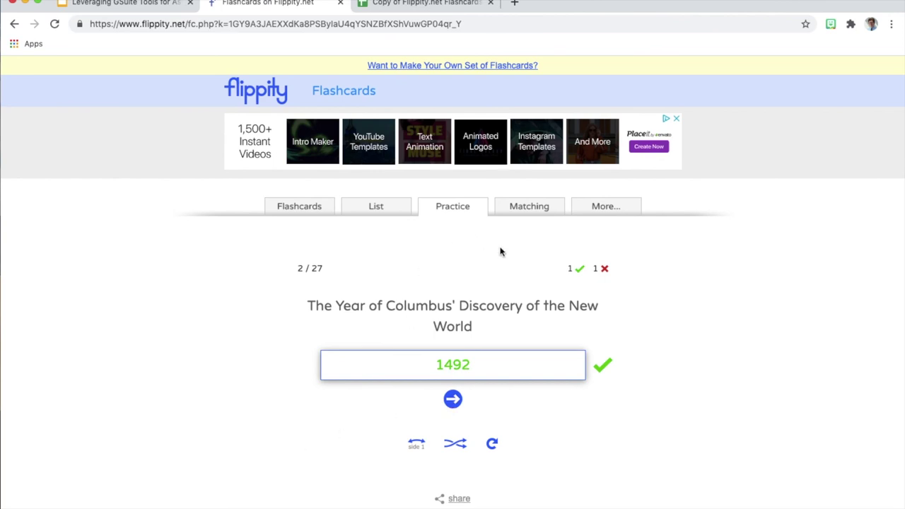
Step: In the matching activity, pair the Vincent Van Gogh tile with the painter's portrait
{"action": "left_click", "coordinate": [524, 210]}
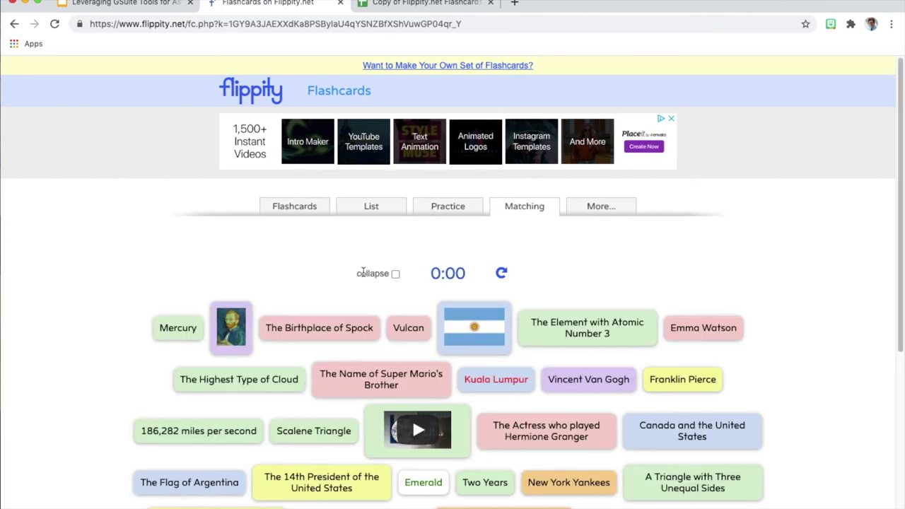
{"action": "left_click", "coordinate": [593, 380]}
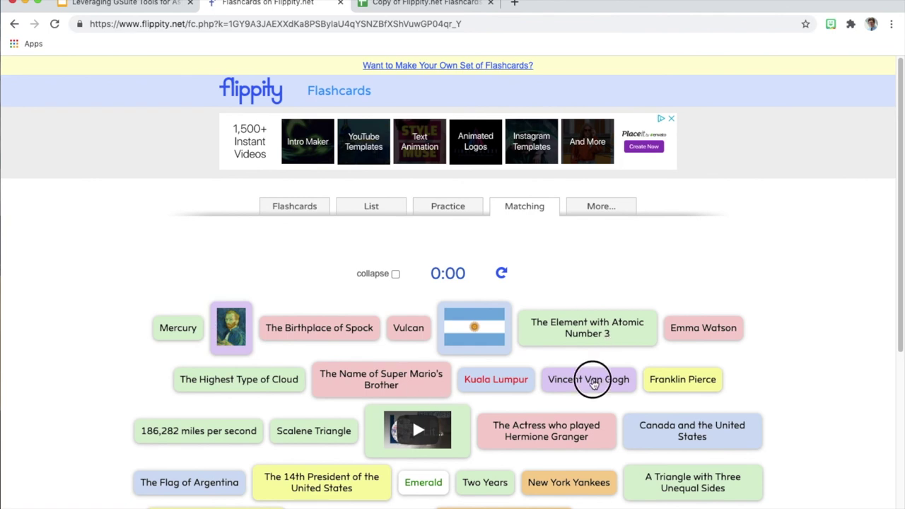
{"action": "left_click", "coordinate": [233, 331]}
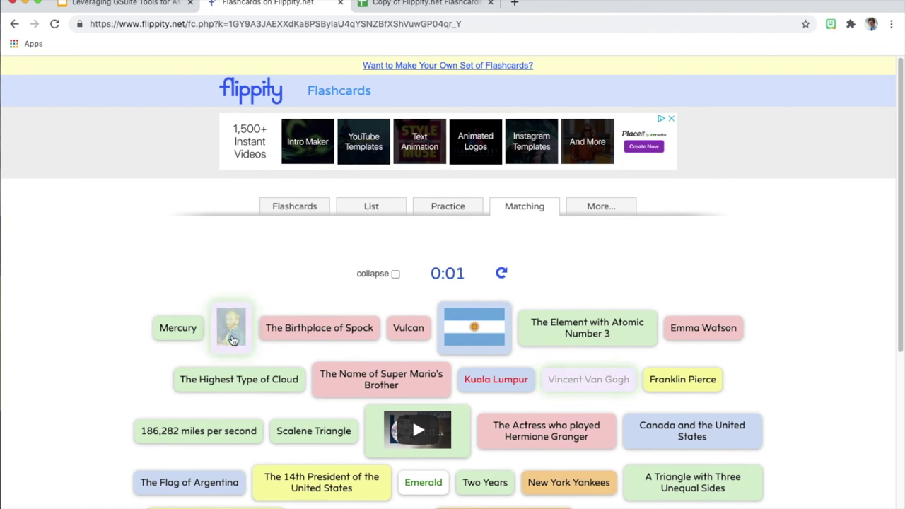
Step: View the further activities offered for the flashcard terms, read the Flippity Flashcards instructions, and return to the template gallery
{"action": "left_click", "coordinate": [596, 211]}
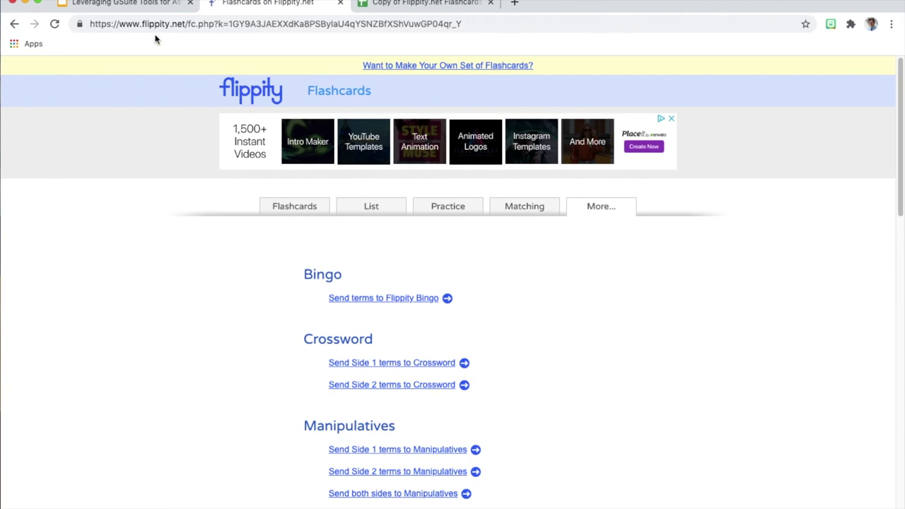
{"action": "left_click", "coordinate": [14, 24]}
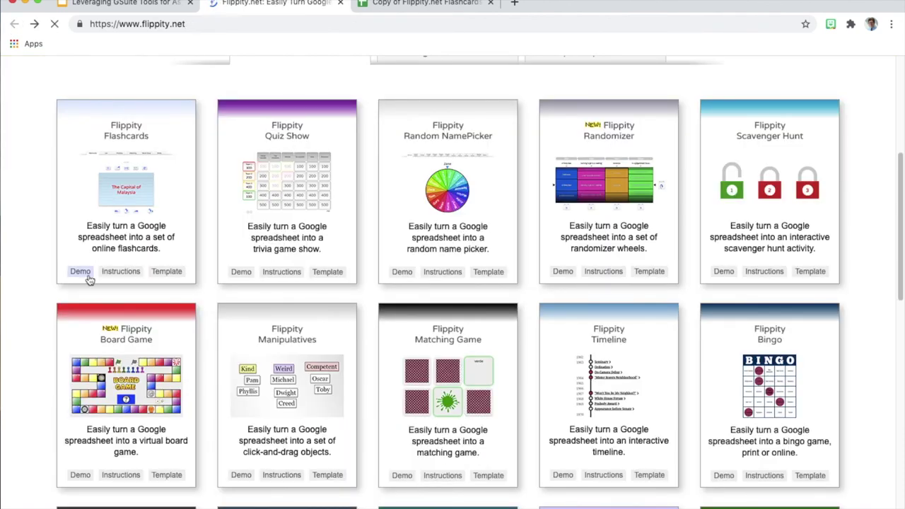
{"action": "left_click", "coordinate": [120, 271]}
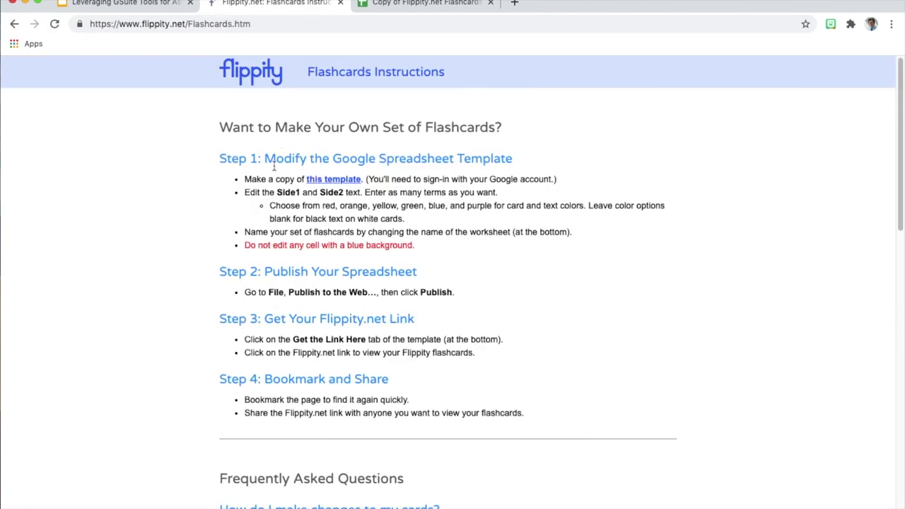
{"action": "left_click", "coordinate": [14, 23]}
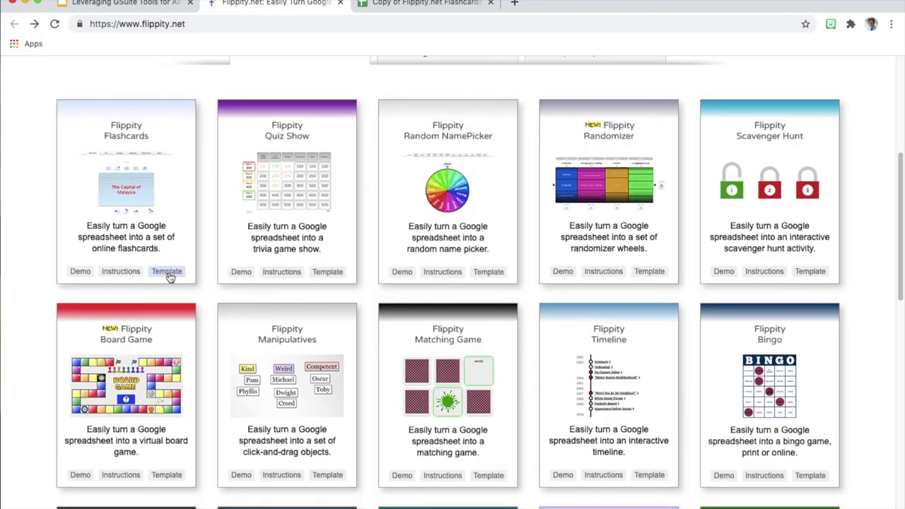
Step: Open the copy page for the Flippity Flashcards template and switch to the spreadsheet "Copy of Flippity.net Flashcards Template"
{"action": "left_click", "coordinate": [169, 275]}
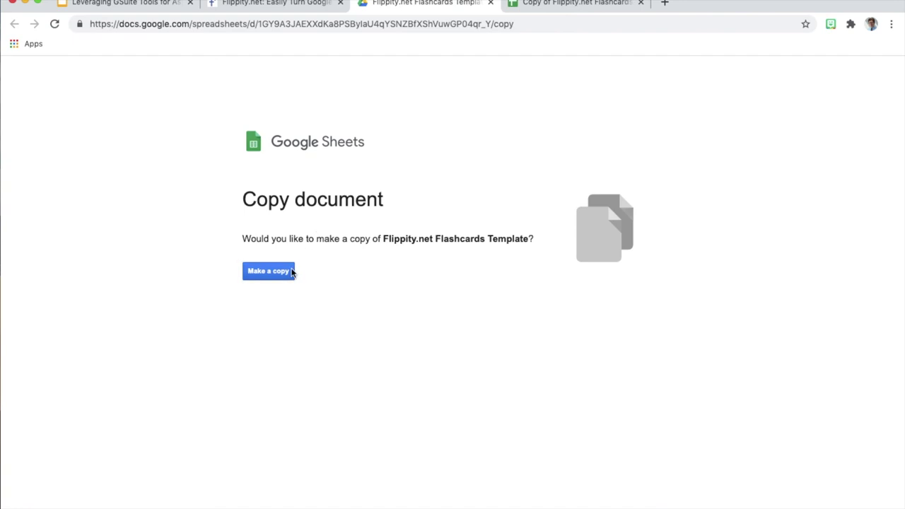
{"action": "left_click", "coordinate": [277, 276]}
{"action": "left_click", "coordinate": [543, 3]}
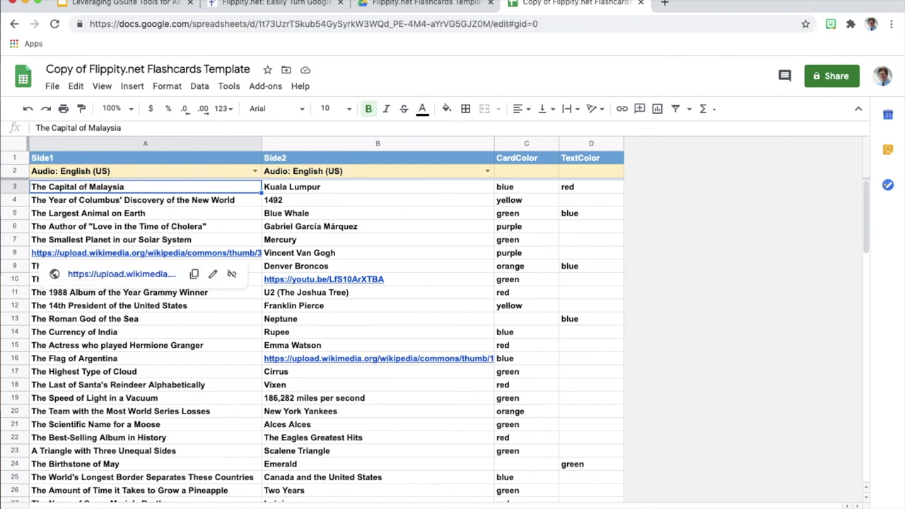
Step: In the template copy, check the file options for Publish to the web and open the generated Flippity.net Flashcards link from its sheet
{"action": "left_click", "coordinate": [186, 504]}
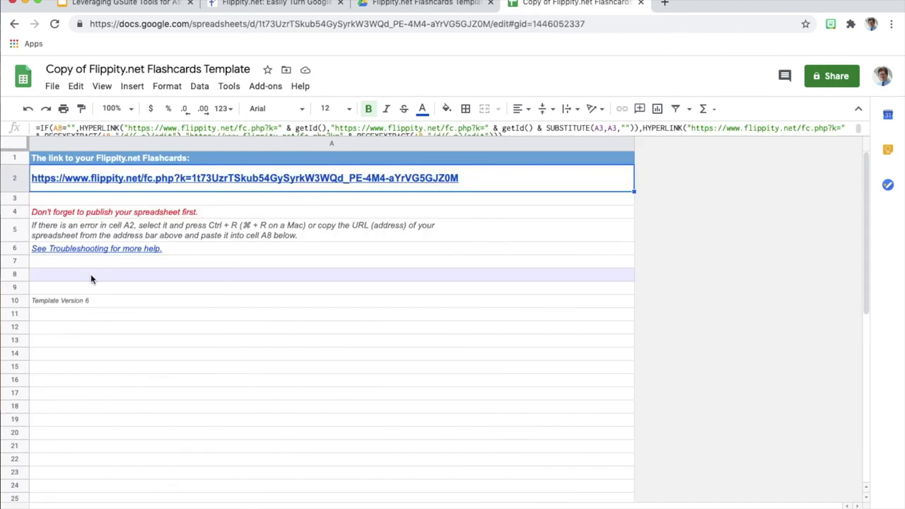
{"action": "left_click", "coordinate": [51, 86]}
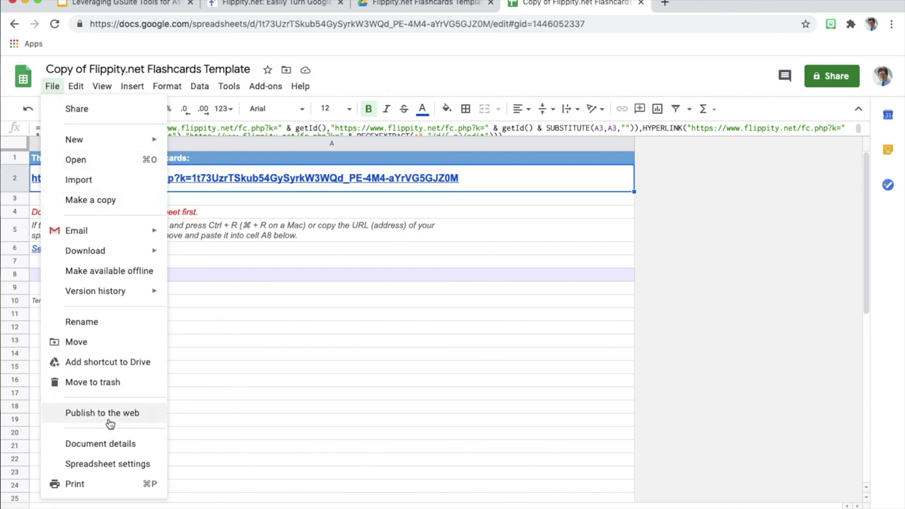
{"action": "left_click", "coordinate": [247, 370]}
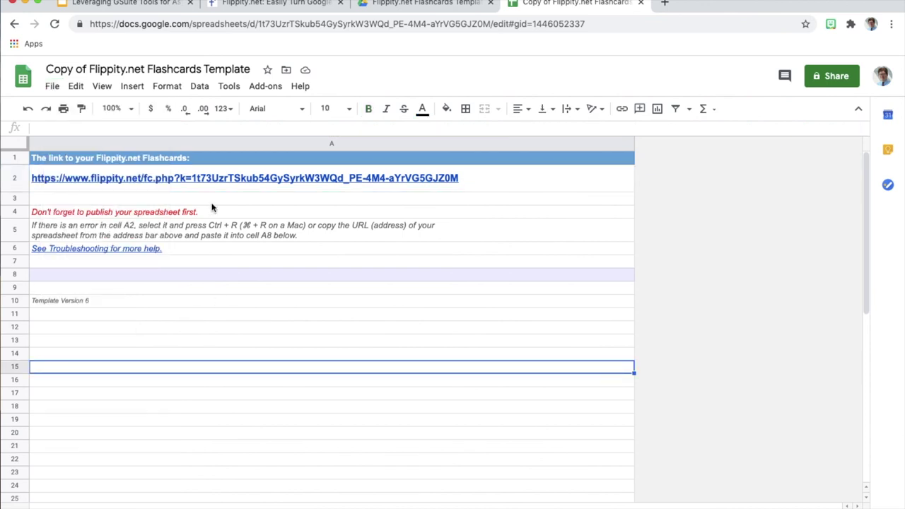
{"action": "mouse_move", "coordinate": [212, 182]}
{"action": "left_click", "coordinate": [170, 205]}
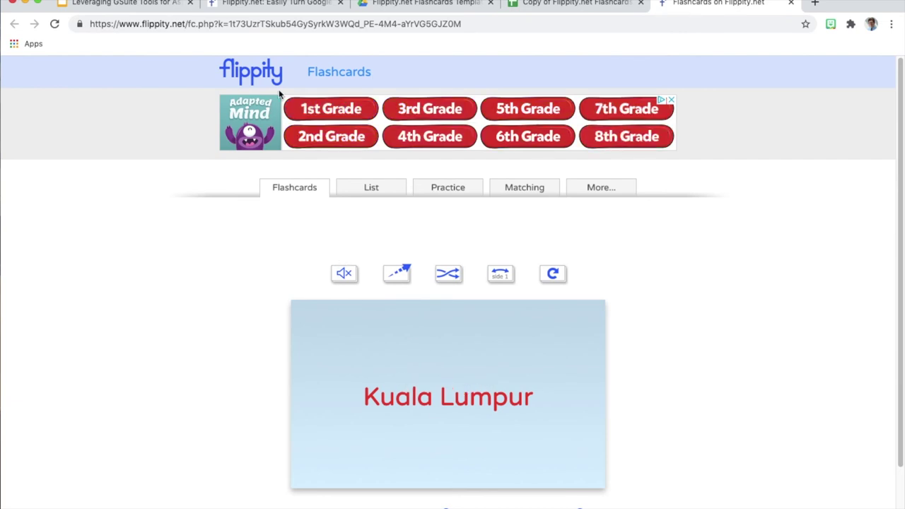
Step: Return to the Flippity.net template gallery and look through the activity templates, from Flashcards and Quiz Show to Certificate Quiz and Self Assessment
{"action": "left_click", "coordinate": [232, 14]}
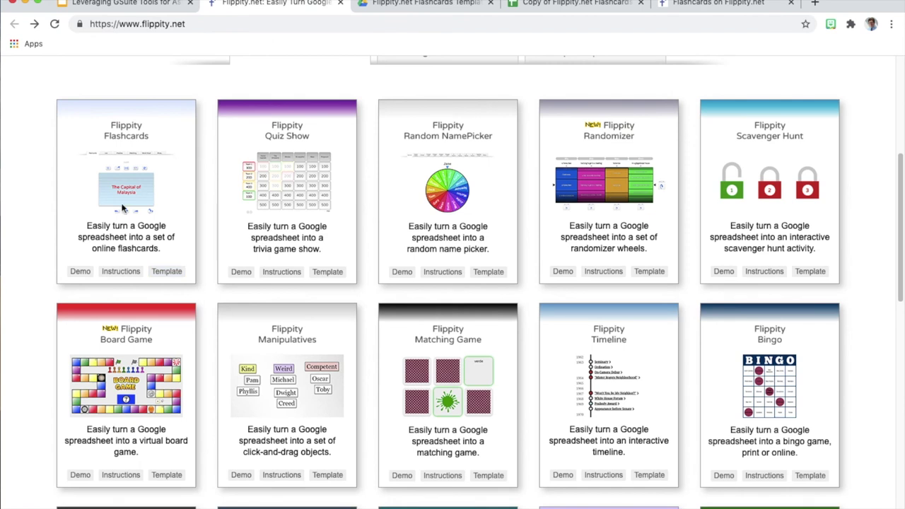
{"action": "scroll", "coordinate": [48, 258], "scroll_direction": "down", "scroll_amount": 1}
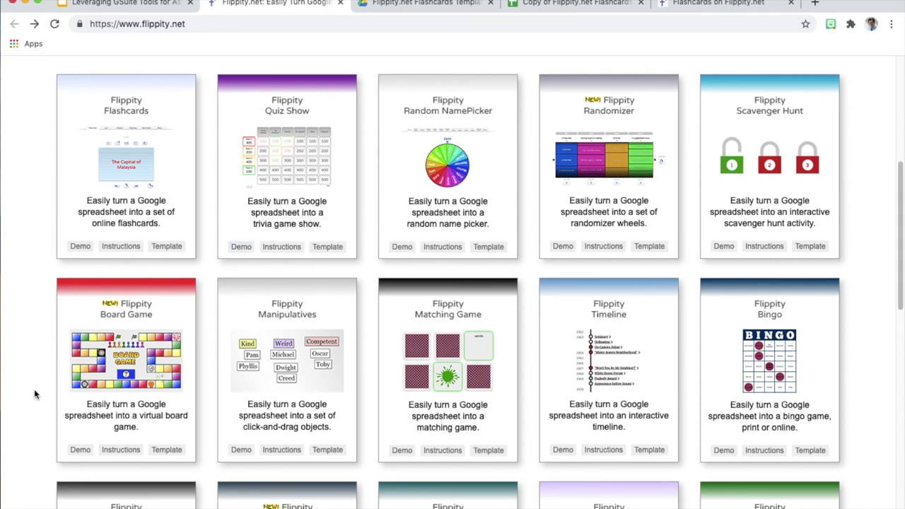
{"action": "scroll", "coordinate": [33, 394], "scroll_direction": "down", "scroll_amount": 3}
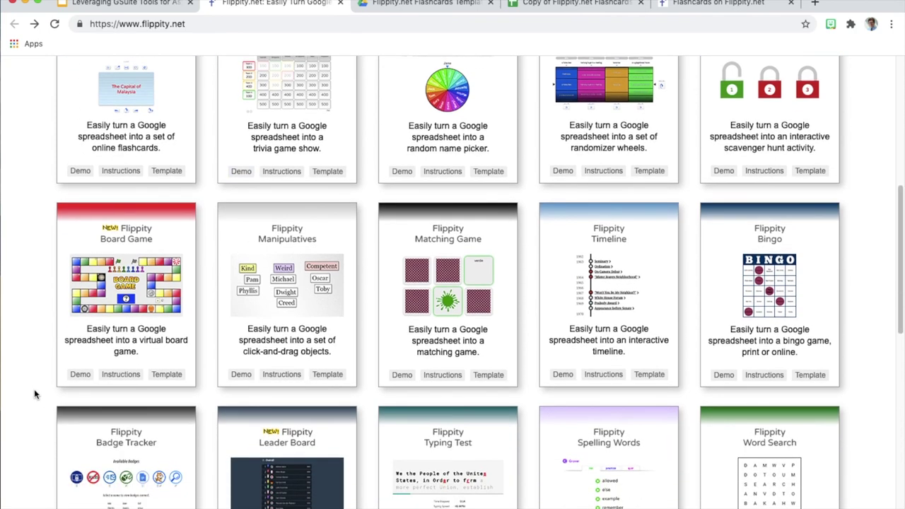
{"action": "scroll", "coordinate": [35, 394], "scroll_direction": "down", "scroll_amount": 6}
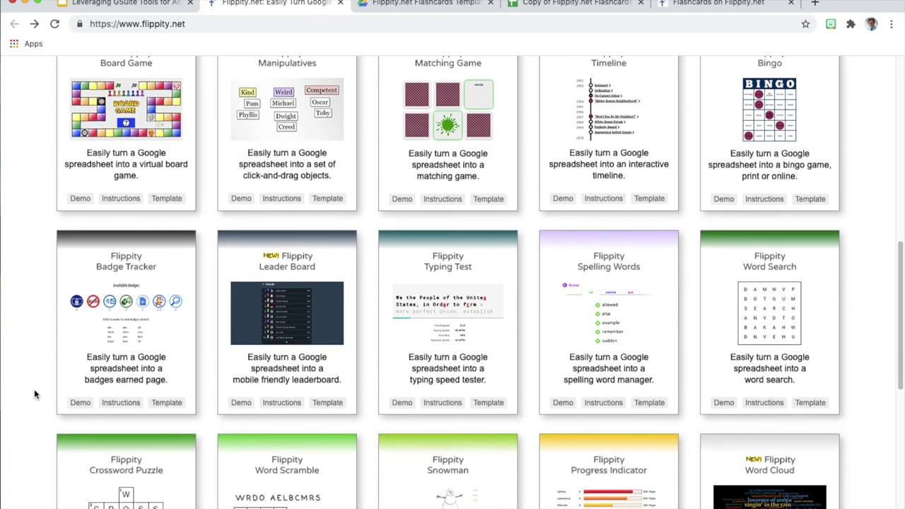
{"action": "scroll", "coordinate": [34, 393], "scroll_direction": "down", "scroll_amount": 7}
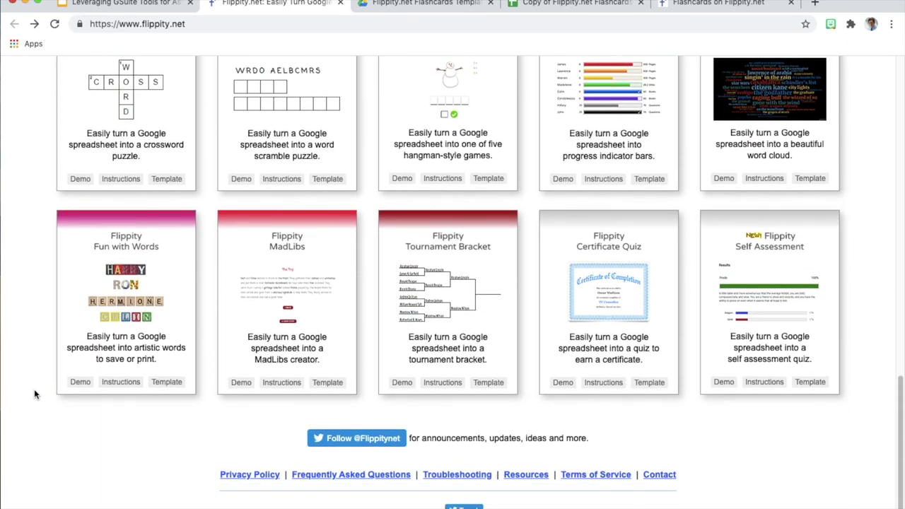
{"action": "scroll", "coordinate": [34, 394], "scroll_direction": "up", "scroll_amount": 2}
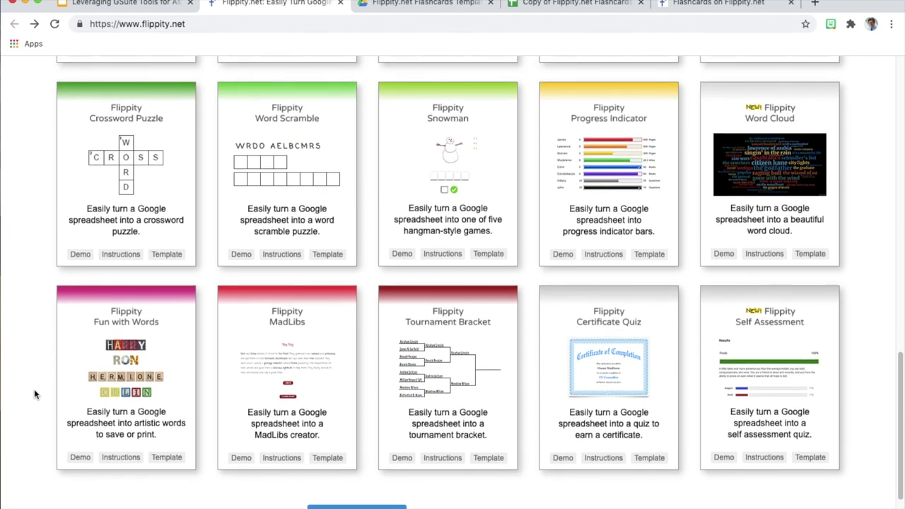